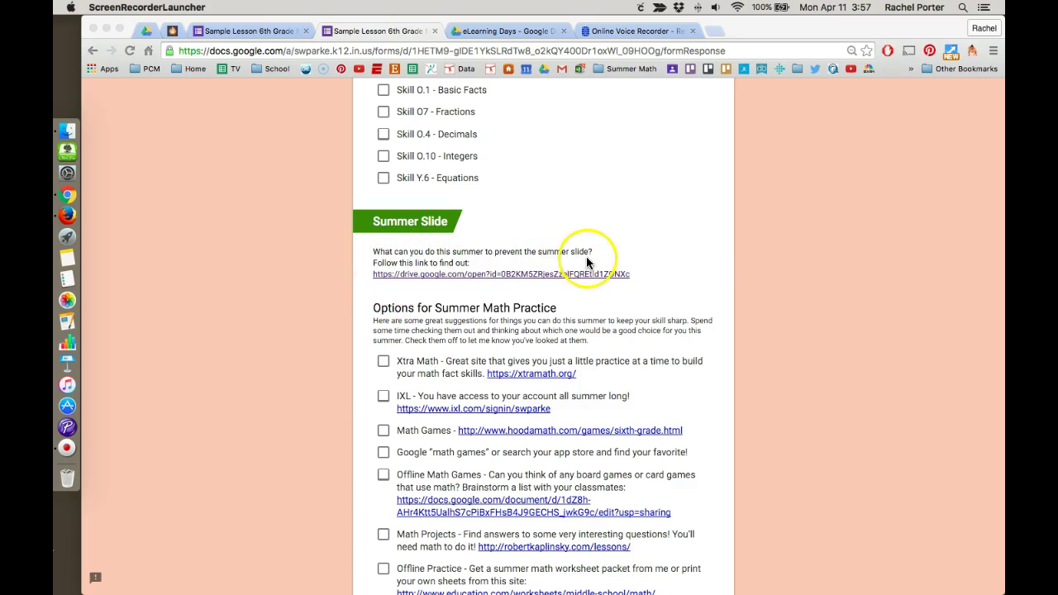
- Play the existing summerslide.mp3 audio linked from the form's Summer Slide section
click(455, 275)
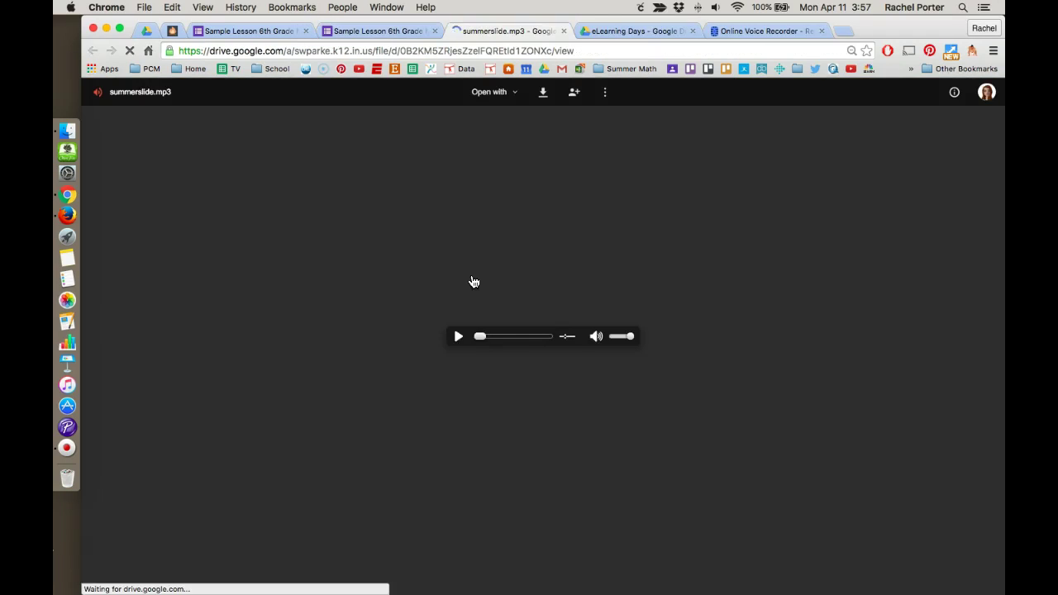
click(457, 339)
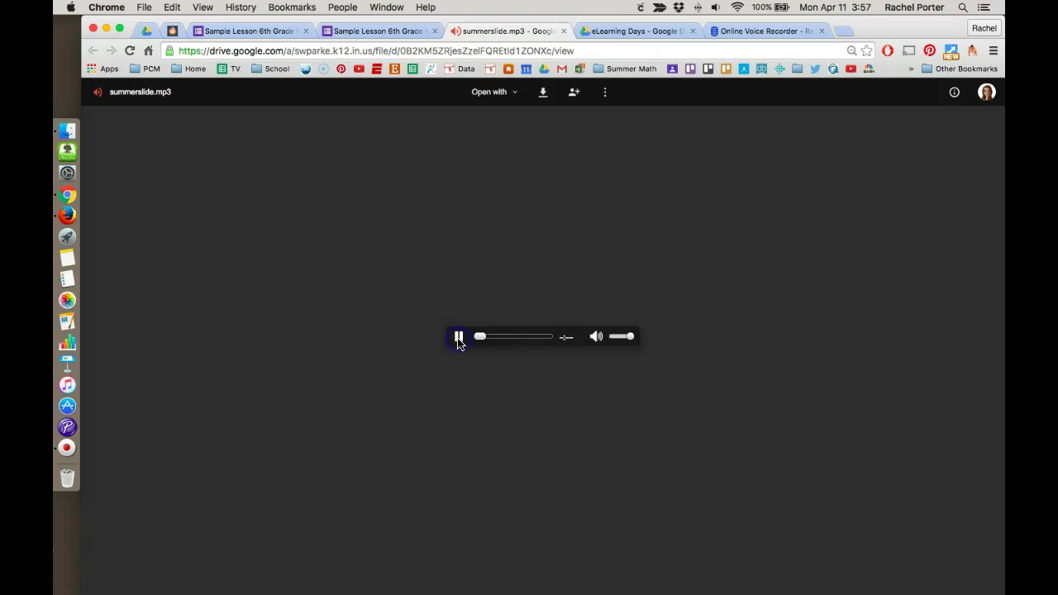
click(461, 342)
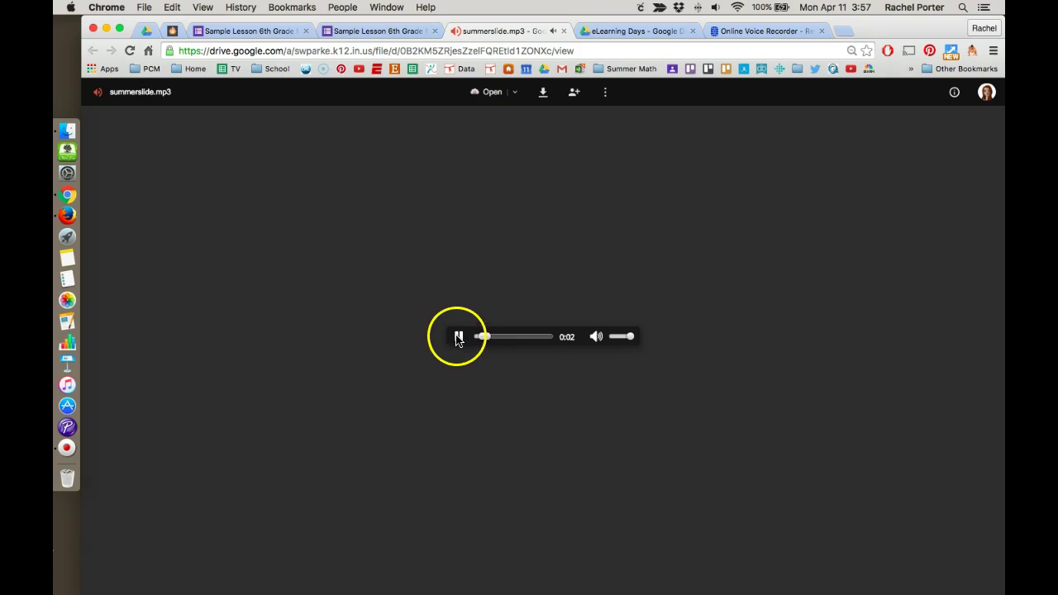
click(564, 30)
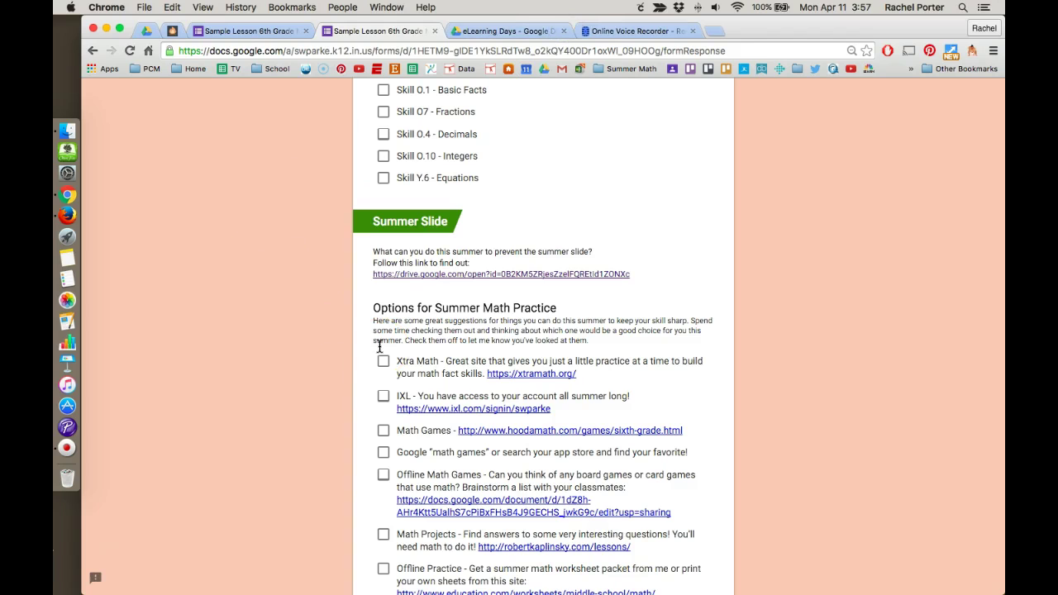
- Record a roughly seven-second clip in Online Voice Recorder and play it back
click(619, 31)
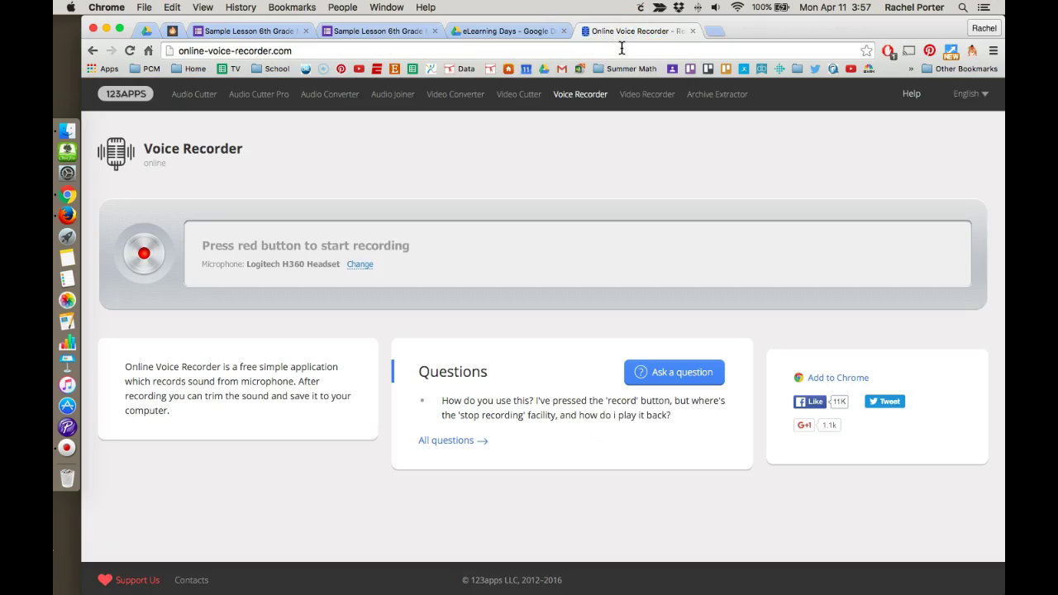
click(628, 165)
click(144, 255)
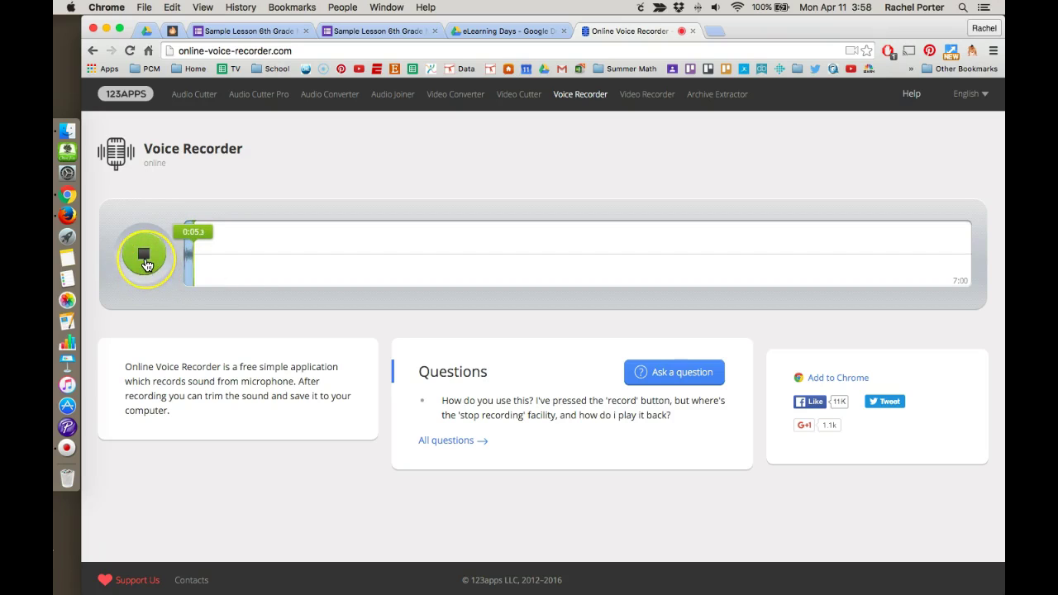
click(146, 263)
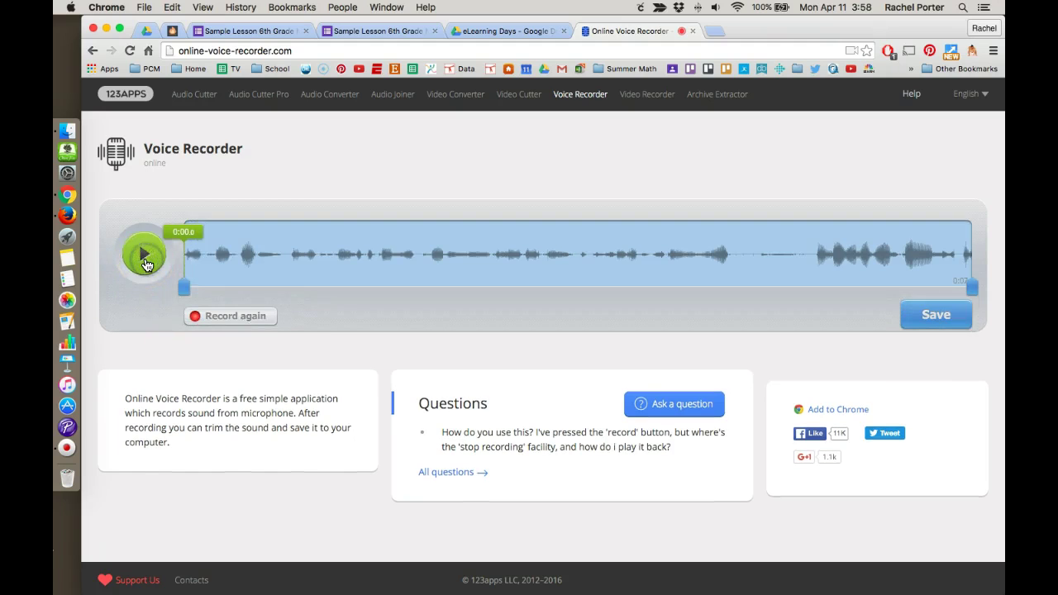
click(144, 258)
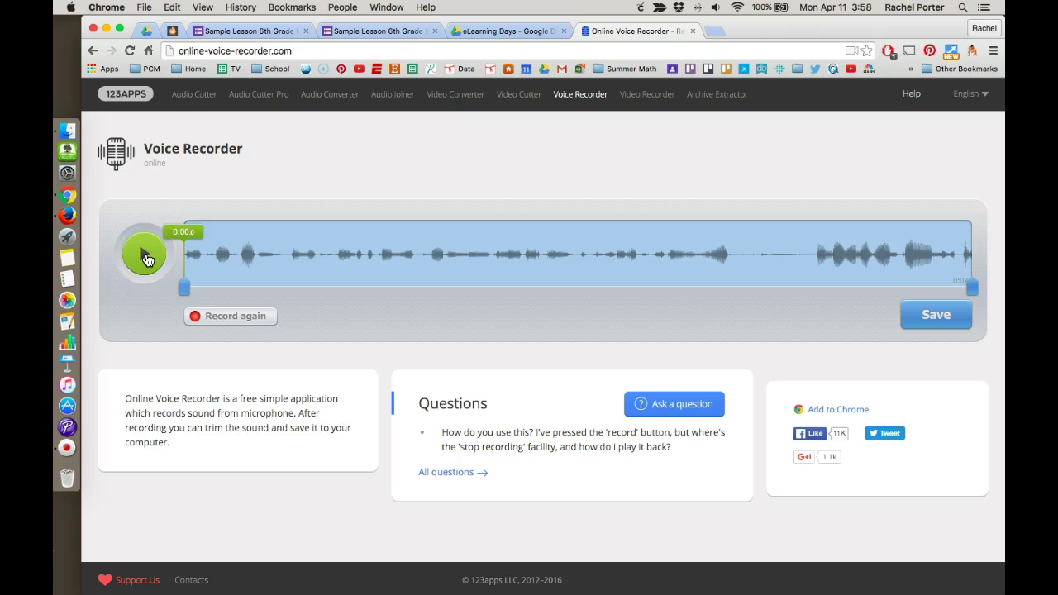
click(231, 321)
- Save the clip as the MP3 'sample recording' in the Downloads folder
click(950, 327)
click(947, 324)
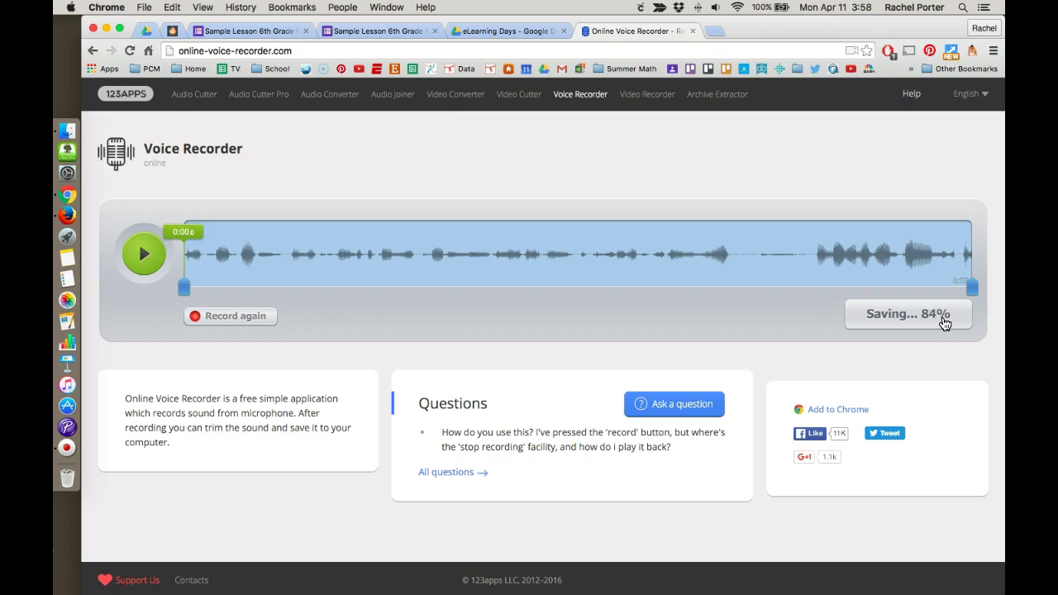
click(945, 322)
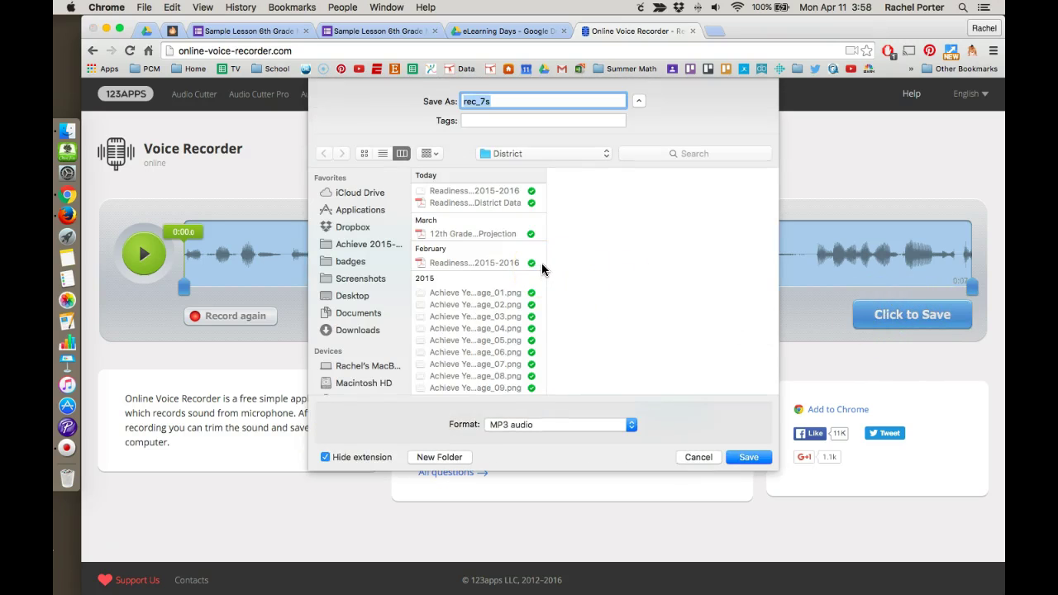
text(sample recording)
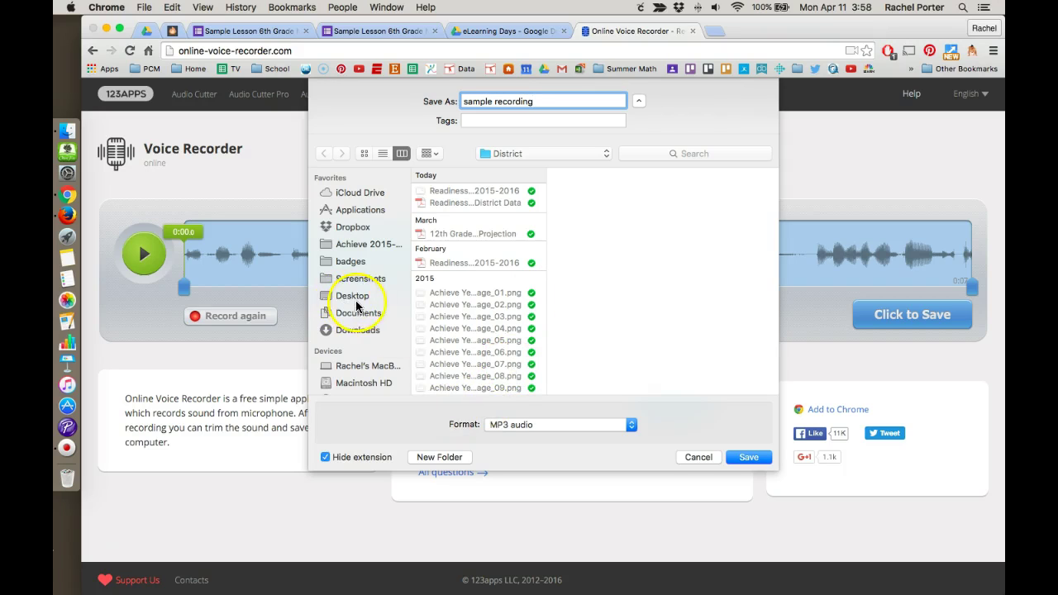
click(358, 330)
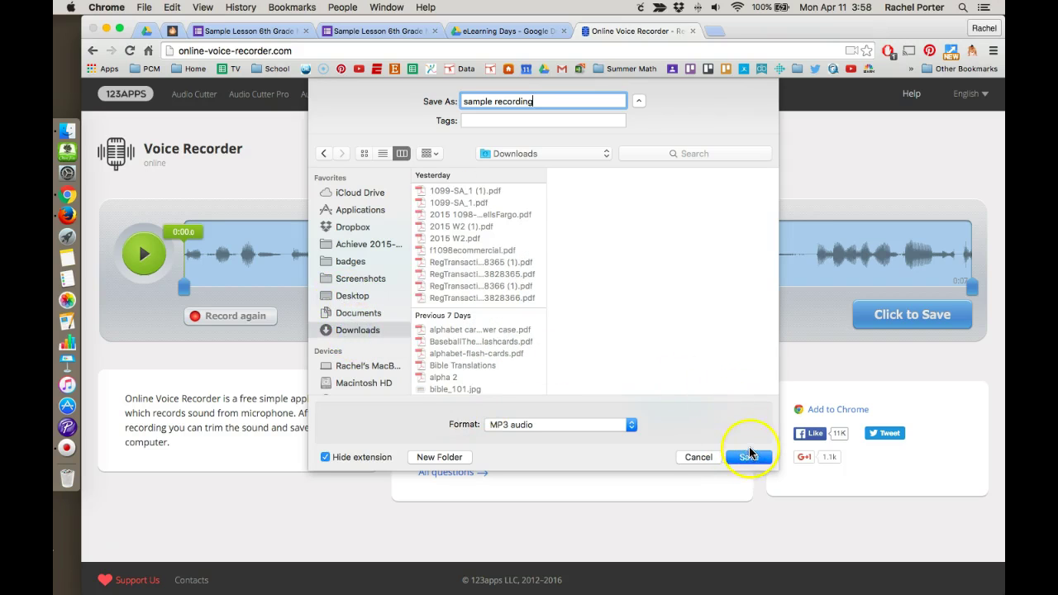
click(749, 455)
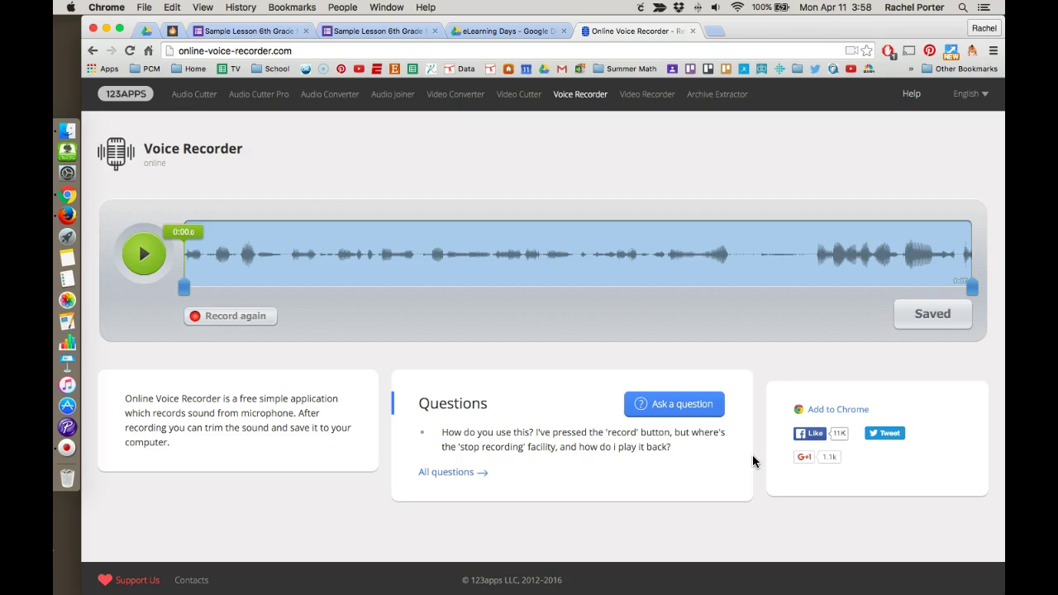
click(746, 444)
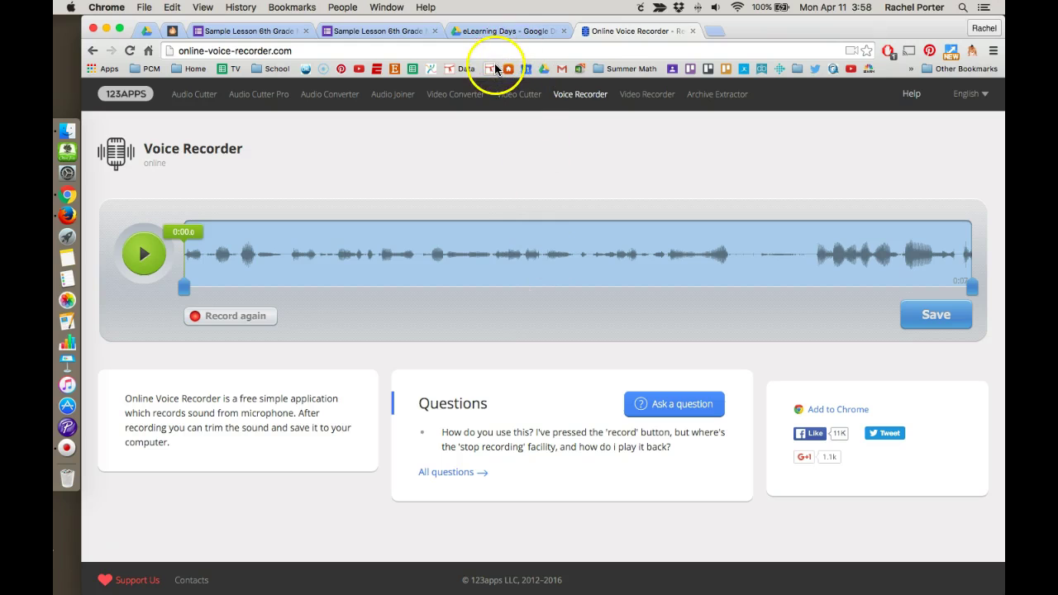
- Upload sample recording.mp3 (104 KB) from Downloads into eLearning Days using New > File upload
click(483, 32)
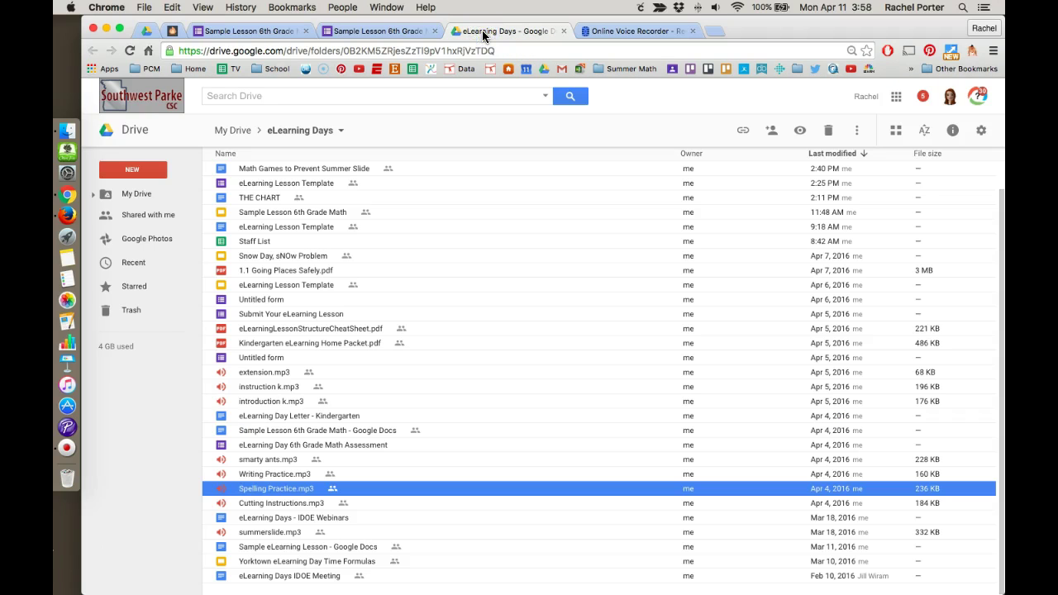
mouse_move(175, 332)
click(135, 170)
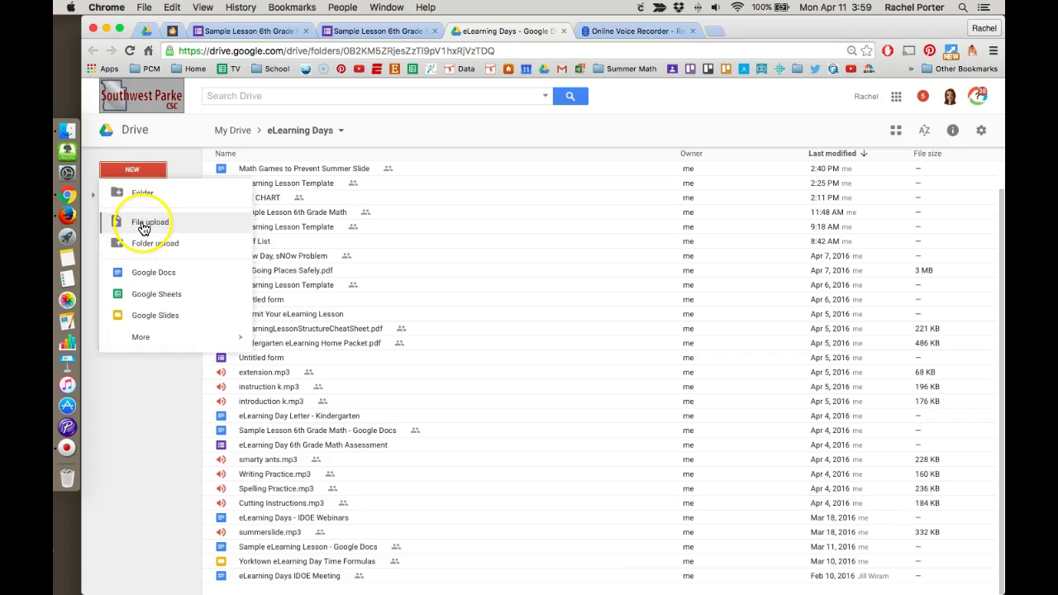
click(144, 226)
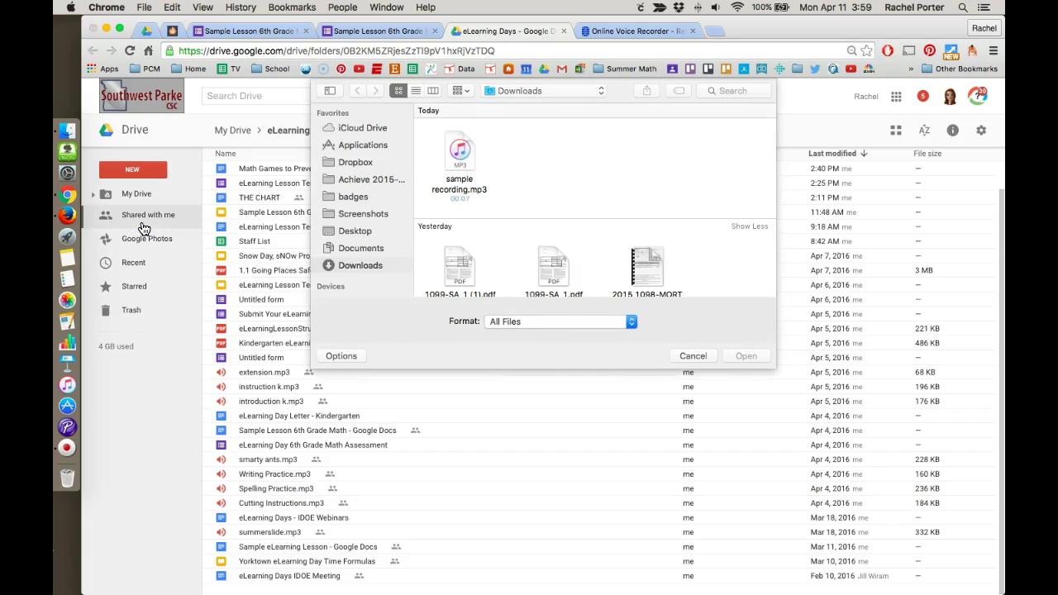
click(464, 154)
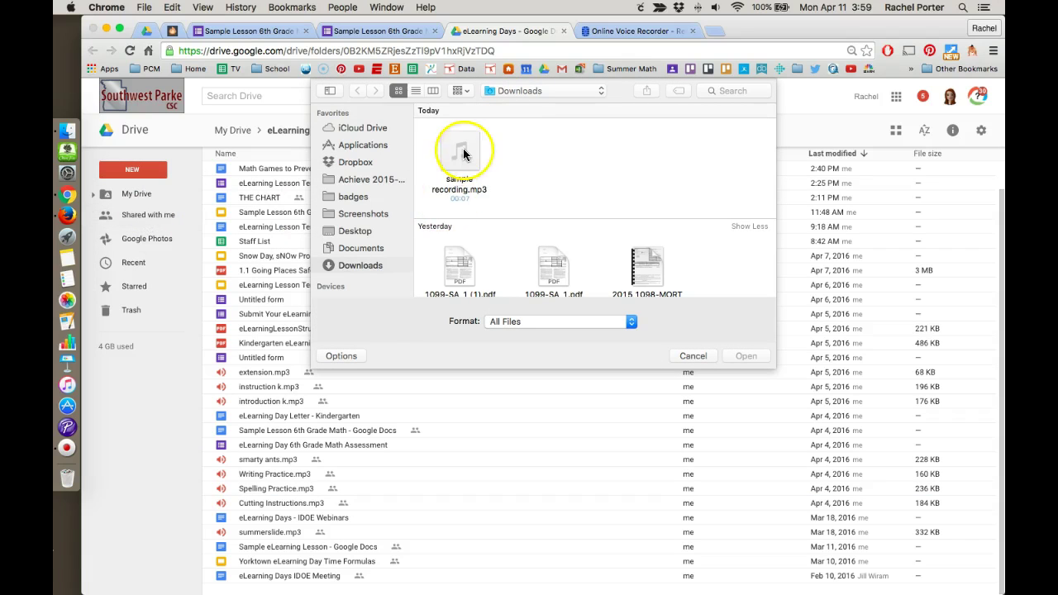
mouse_move(465, 157)
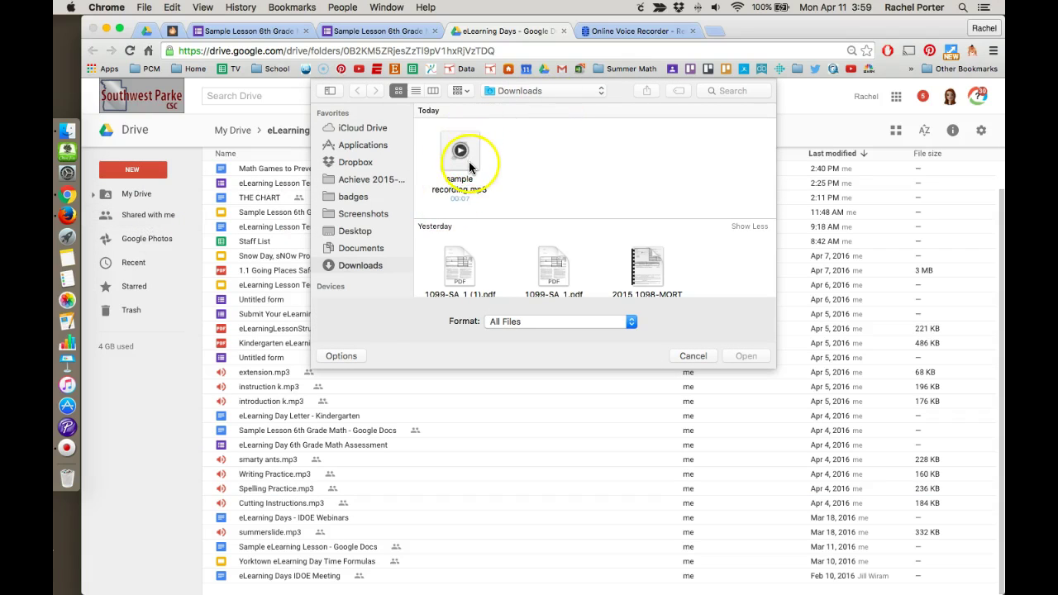
click(470, 164)
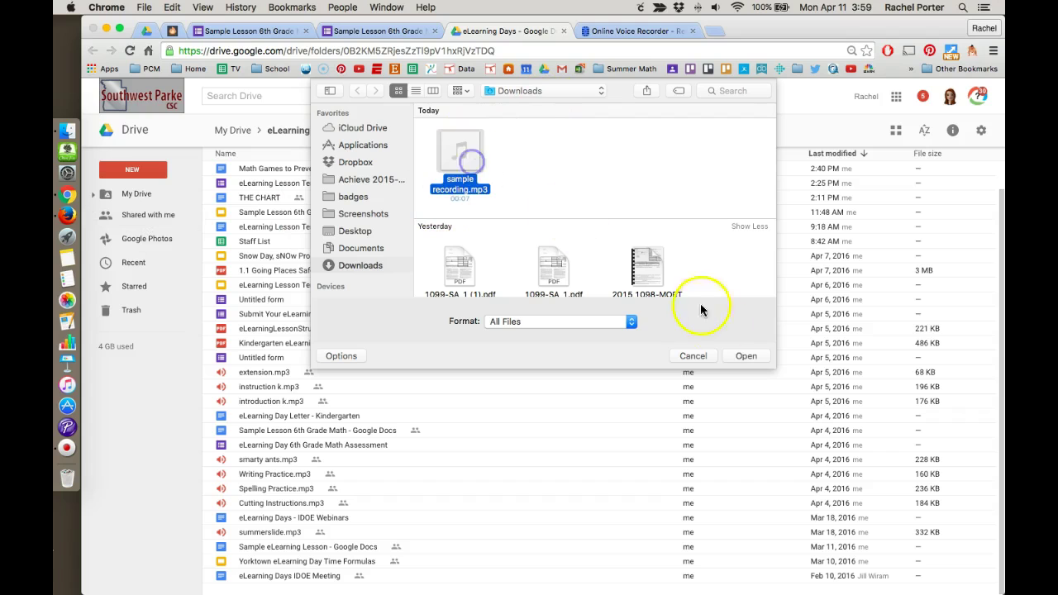
click(747, 357)
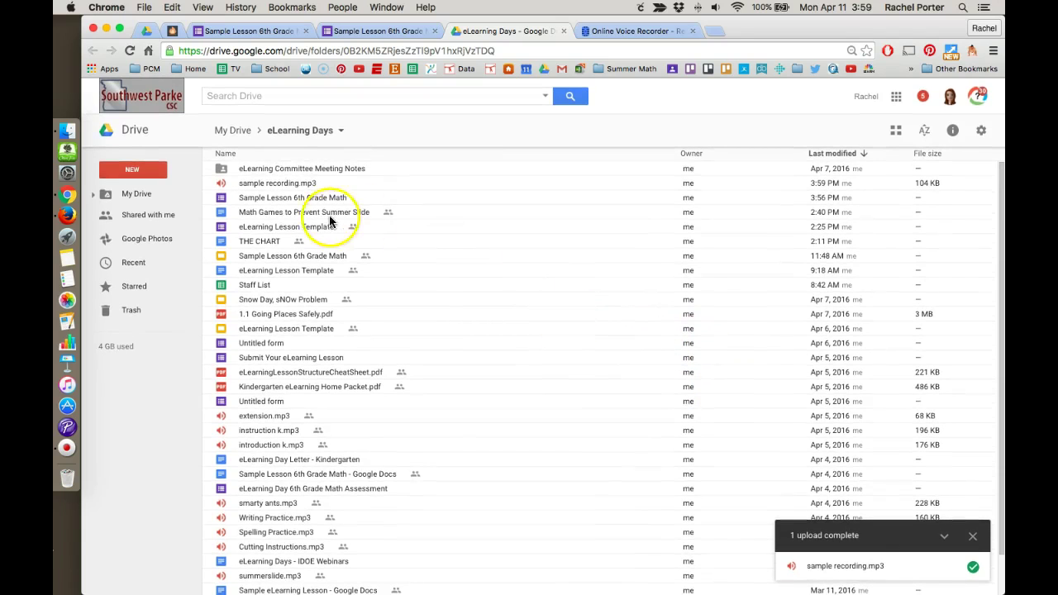
click(281, 185)
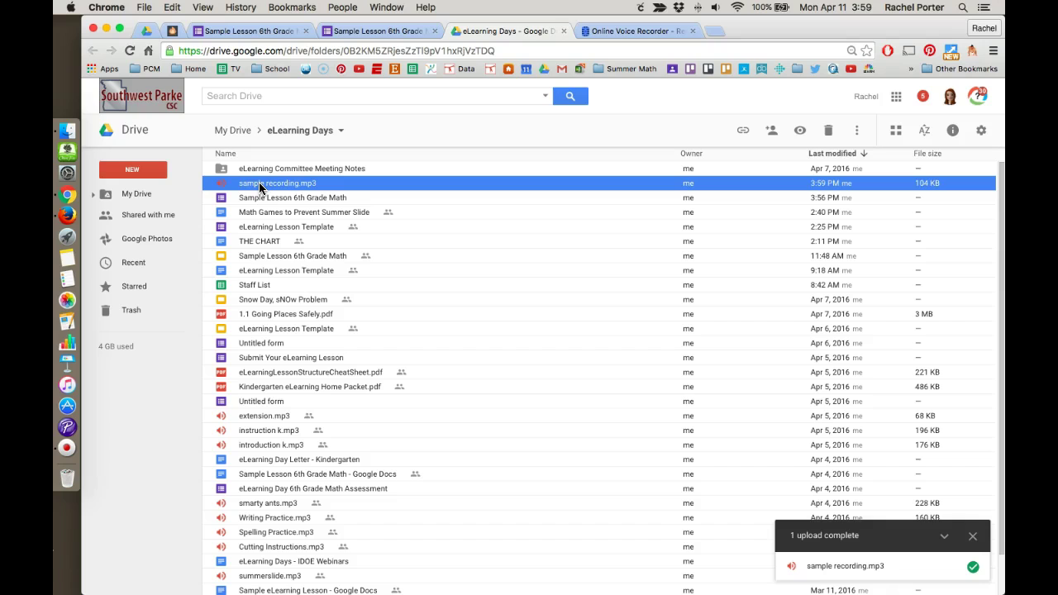
click(787, 130)
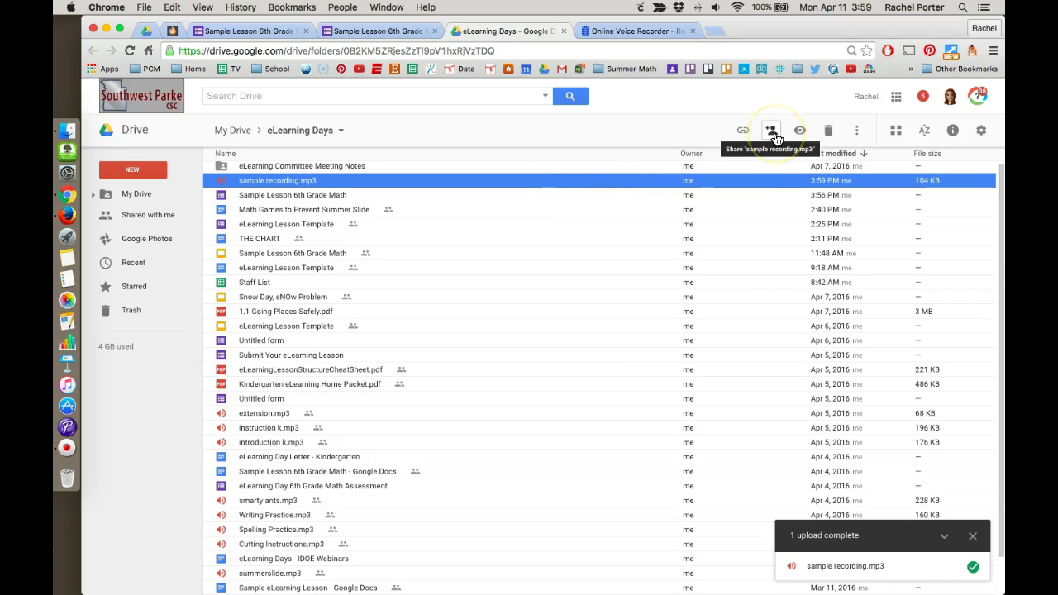
- Set sample recording.mp3 to 'On - Anyone with the link' with Can view, then copy its link
click(773, 134)
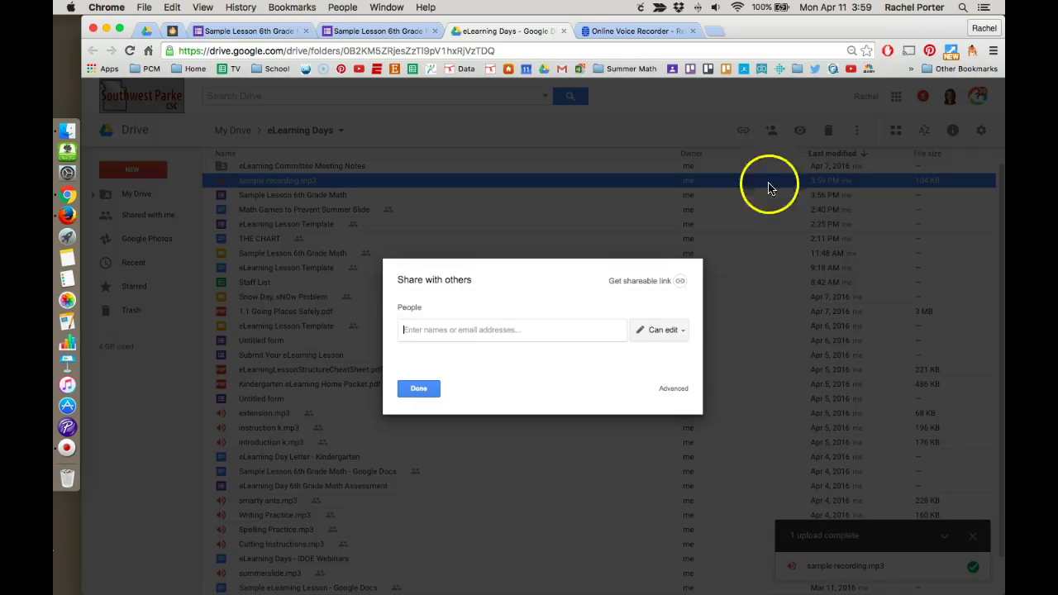
click(679, 392)
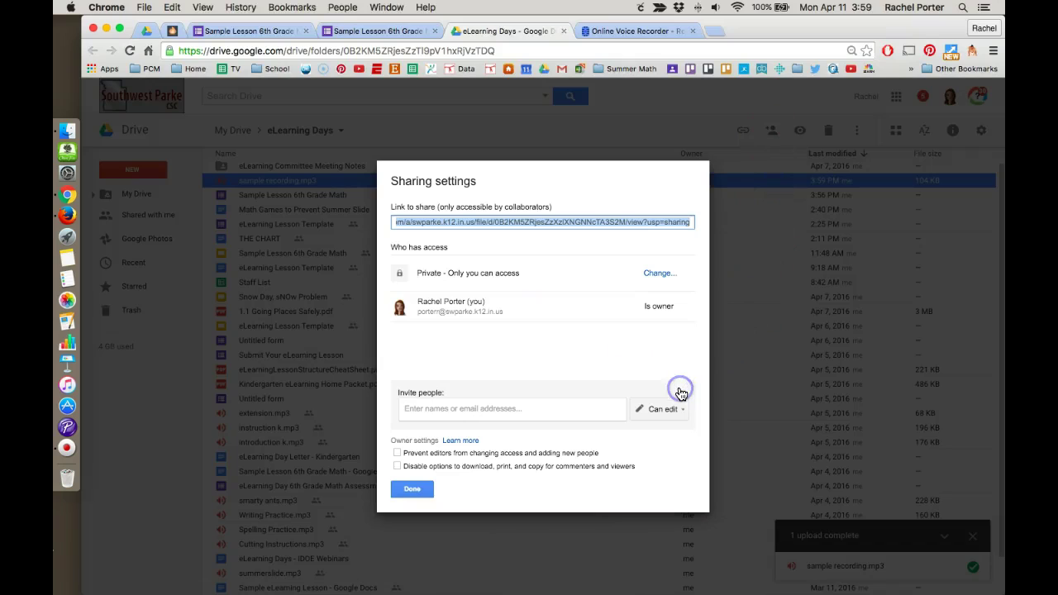
click(660, 276)
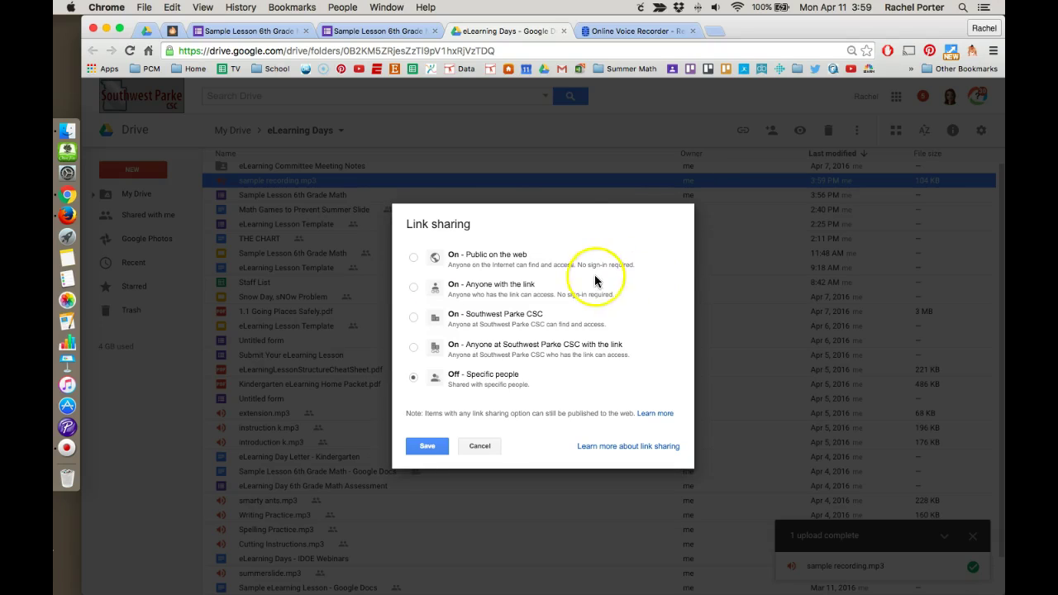
click(414, 287)
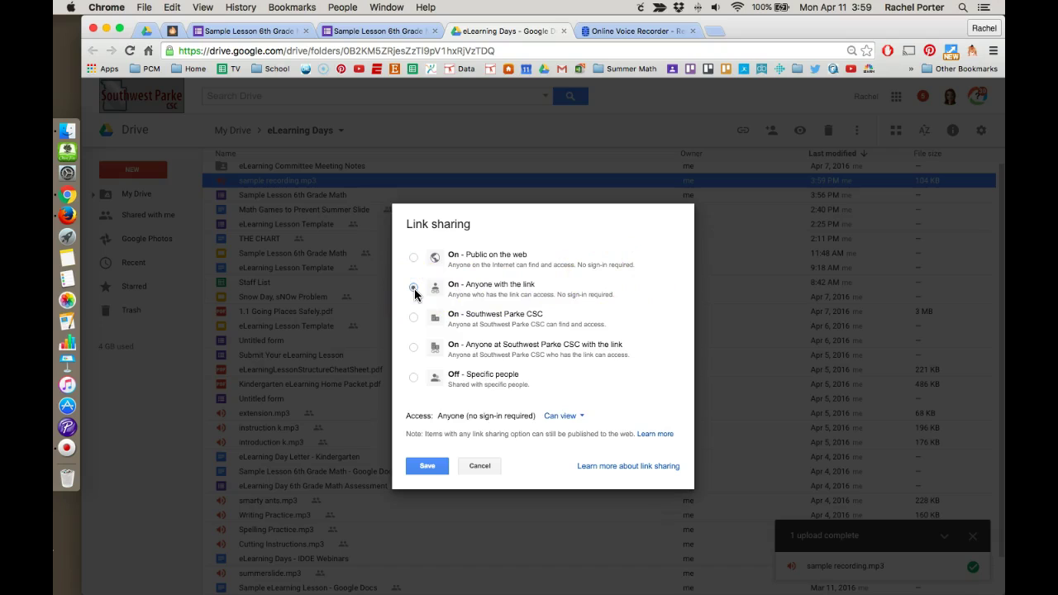
click(570, 420)
click(572, 421)
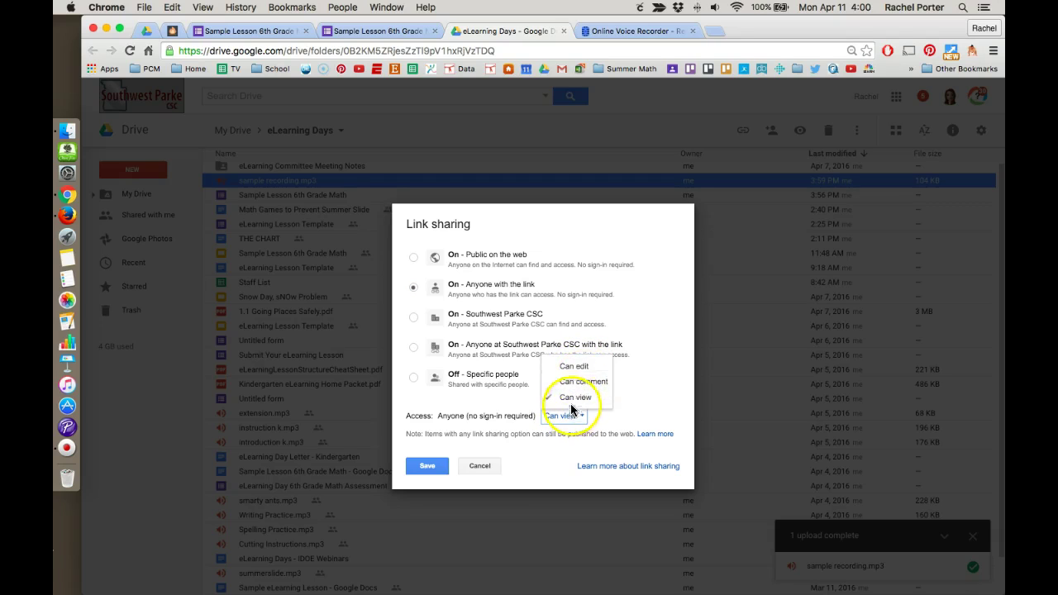
click(571, 402)
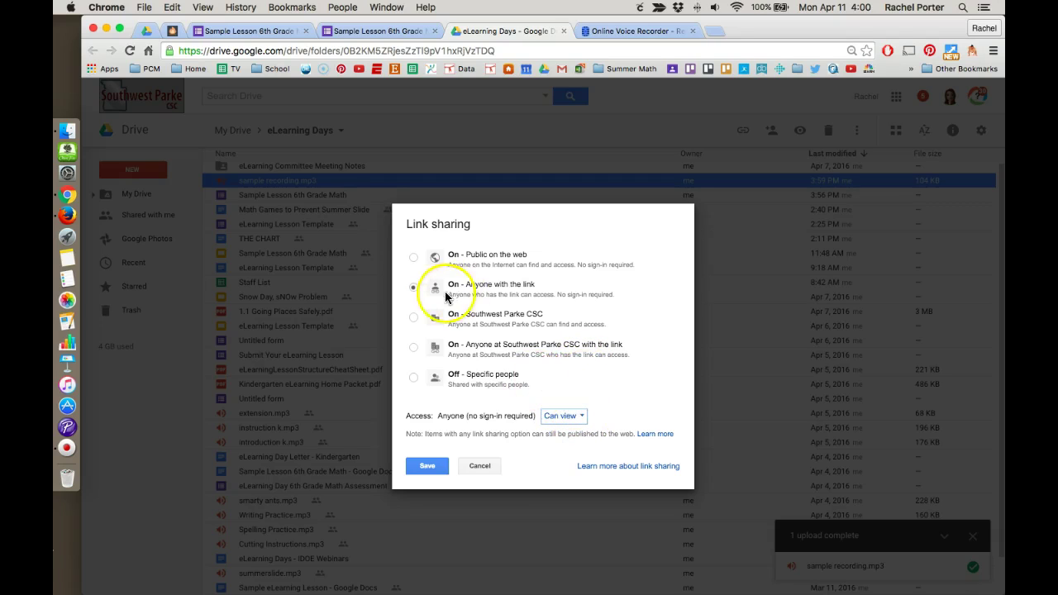
click(430, 468)
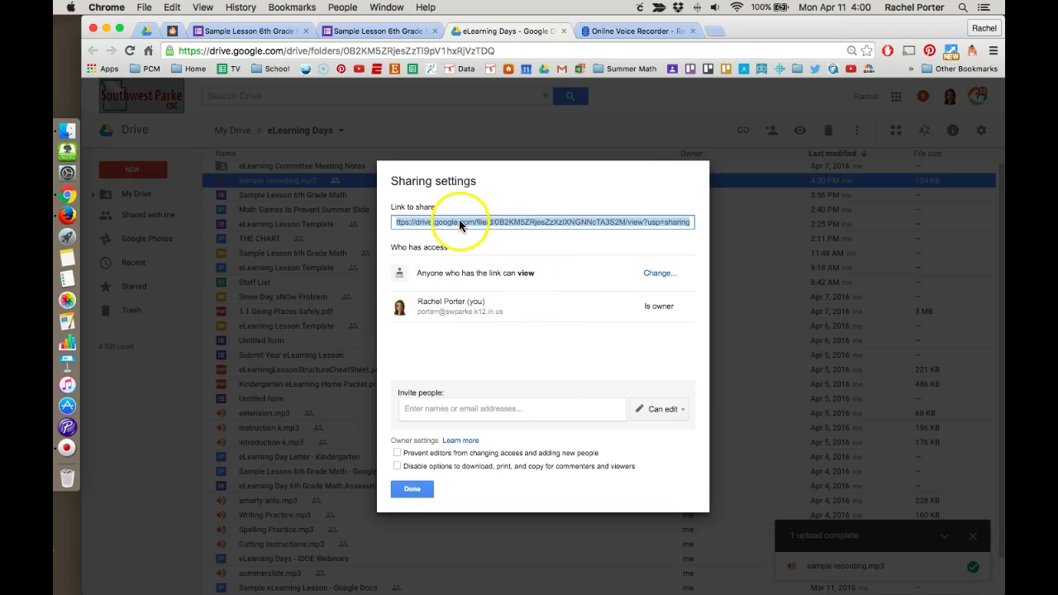
right_click(464, 221)
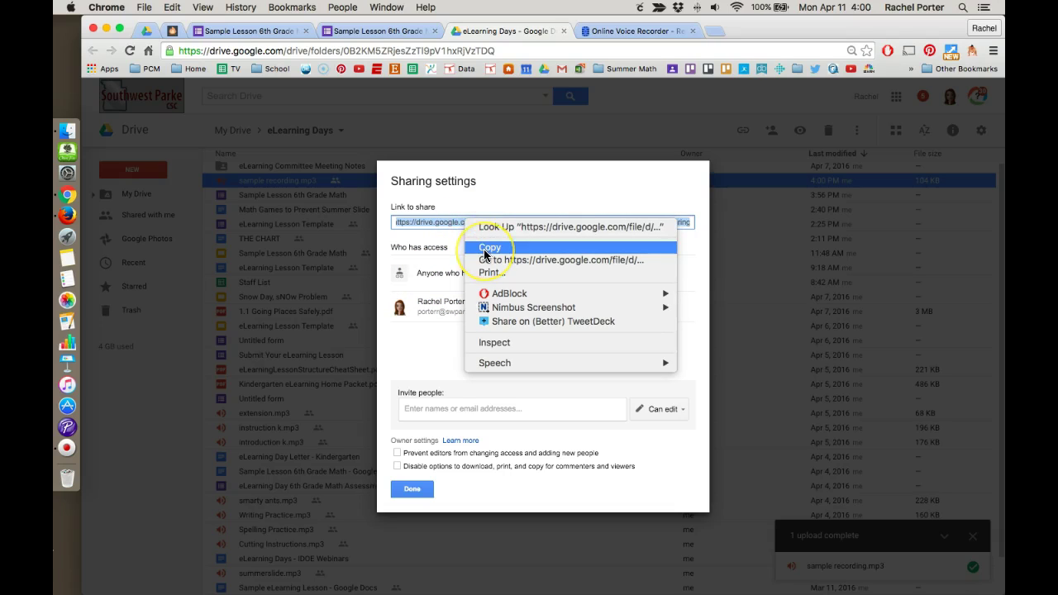
click(485, 250)
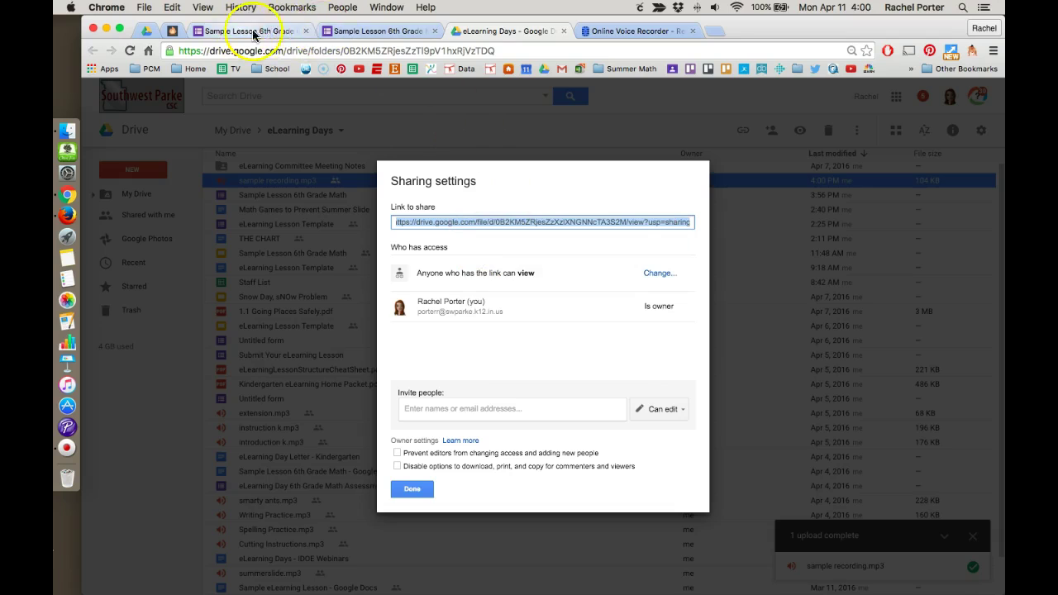
- Delete the old audio URL in the Summer Slide description and paste the new Drive link
click(280, 31)
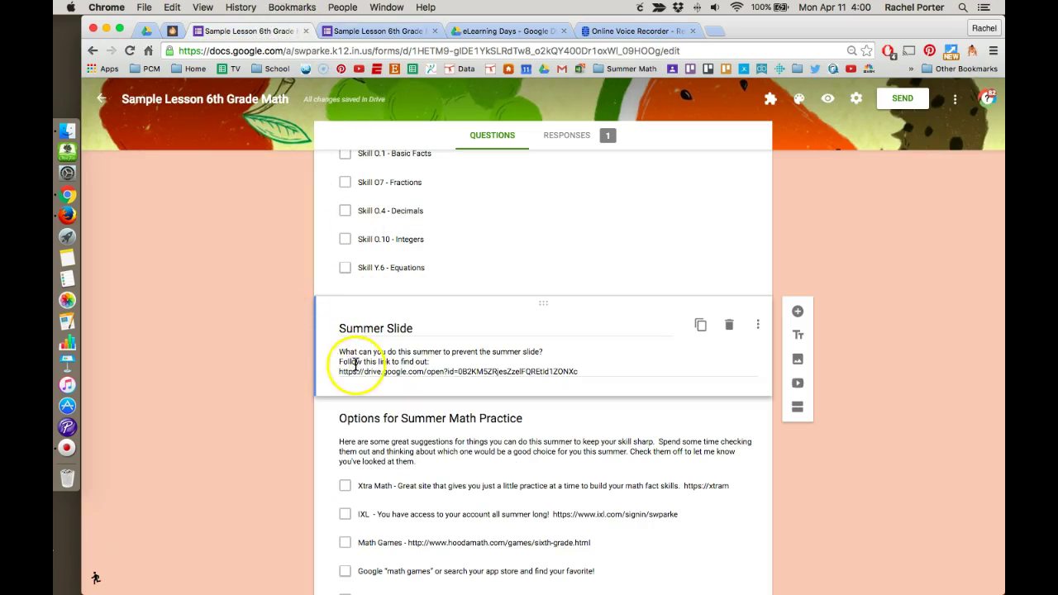
click(442, 362)
key(super+a)
click(442, 363)
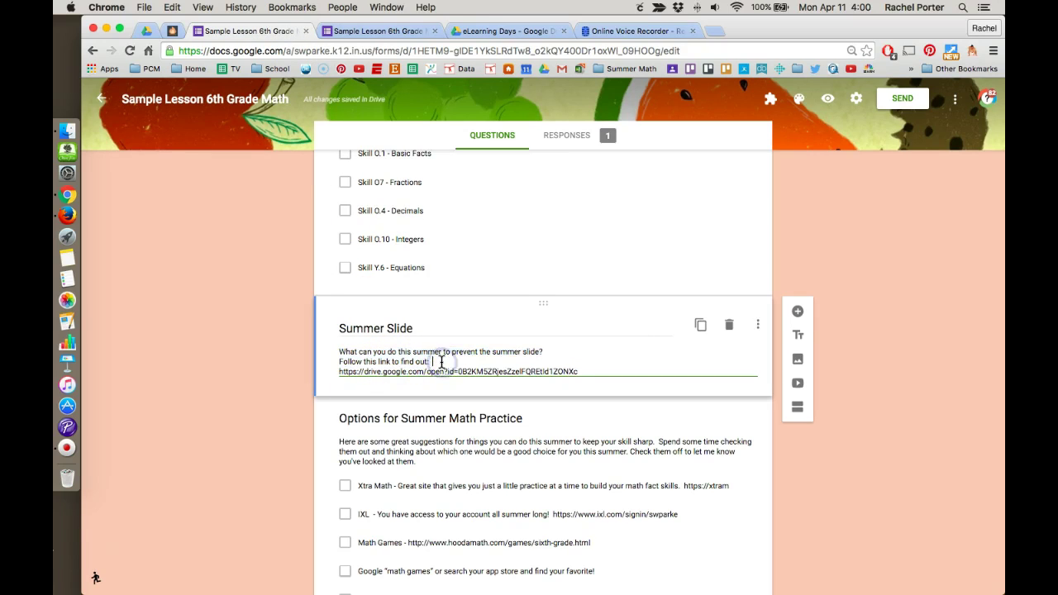
click(440, 364)
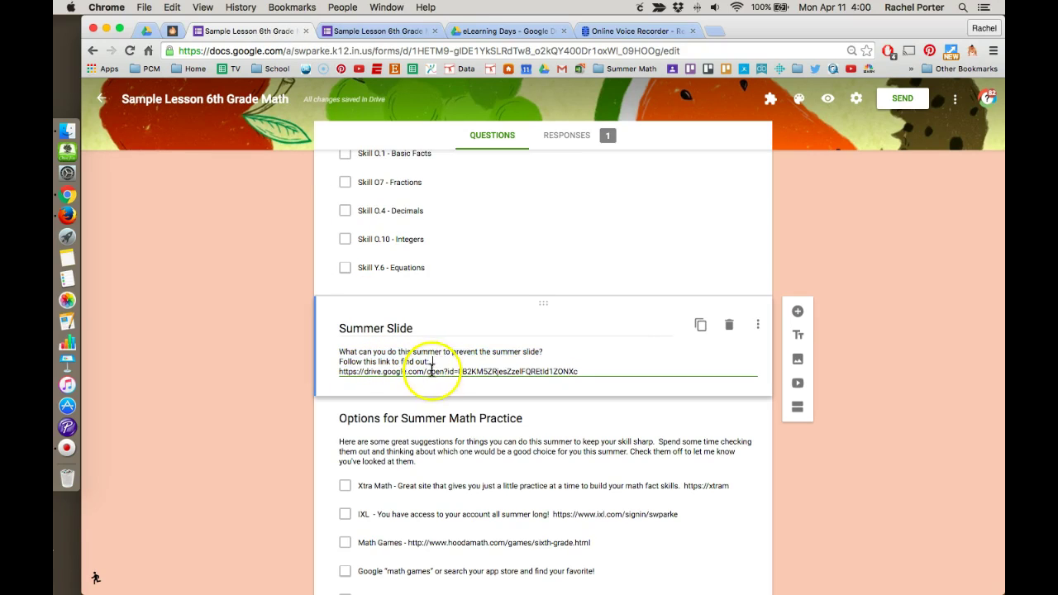
key(shift+Down)
key(shift+End)
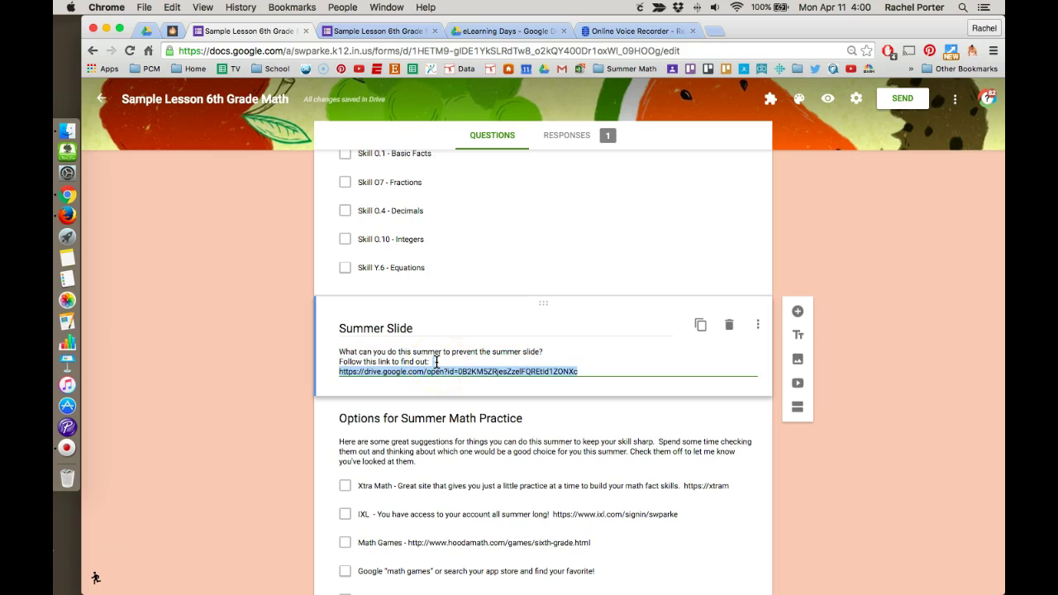
key(BackSpace)
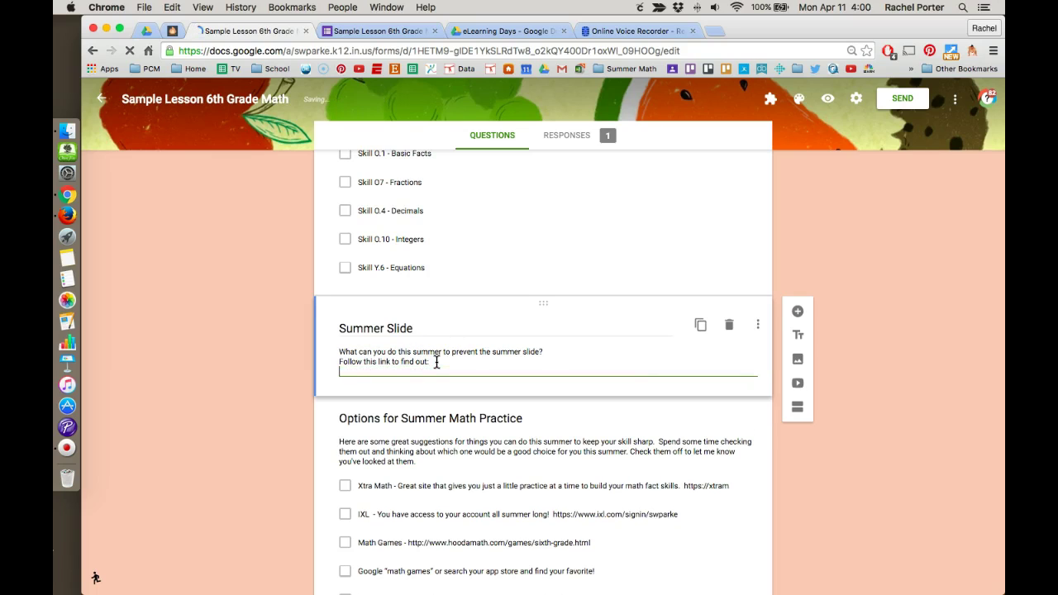
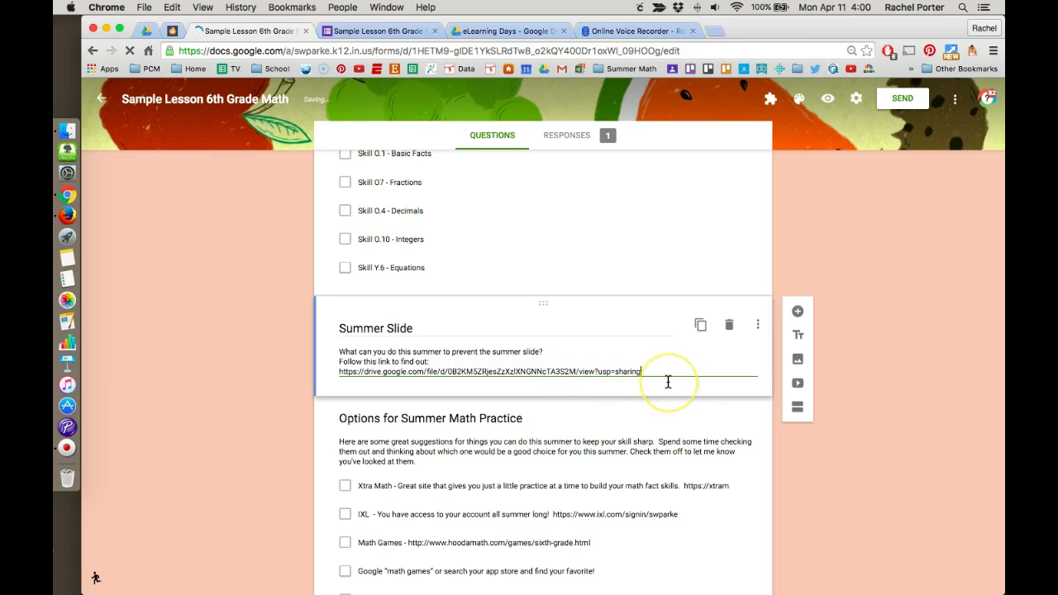
click(409, 372)
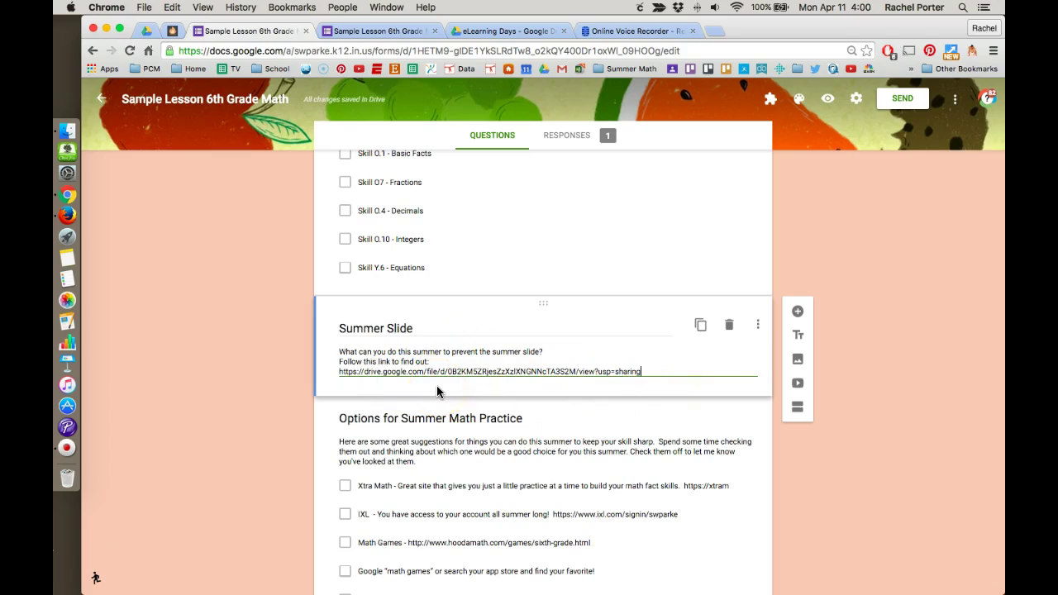